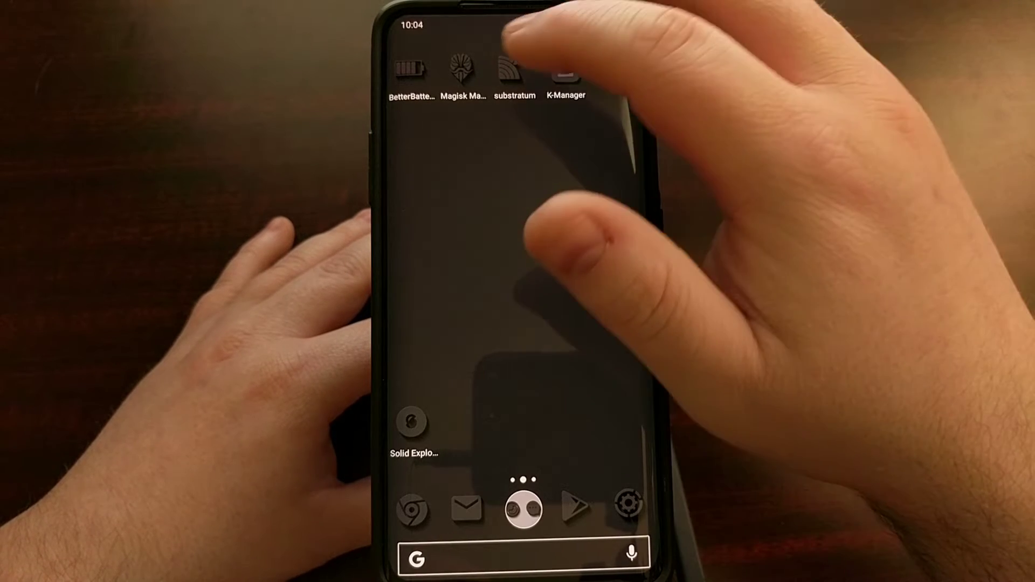
# - Launch Substratum from the home screen and see that it lists no installed themes
pyautogui.click(515, 73)
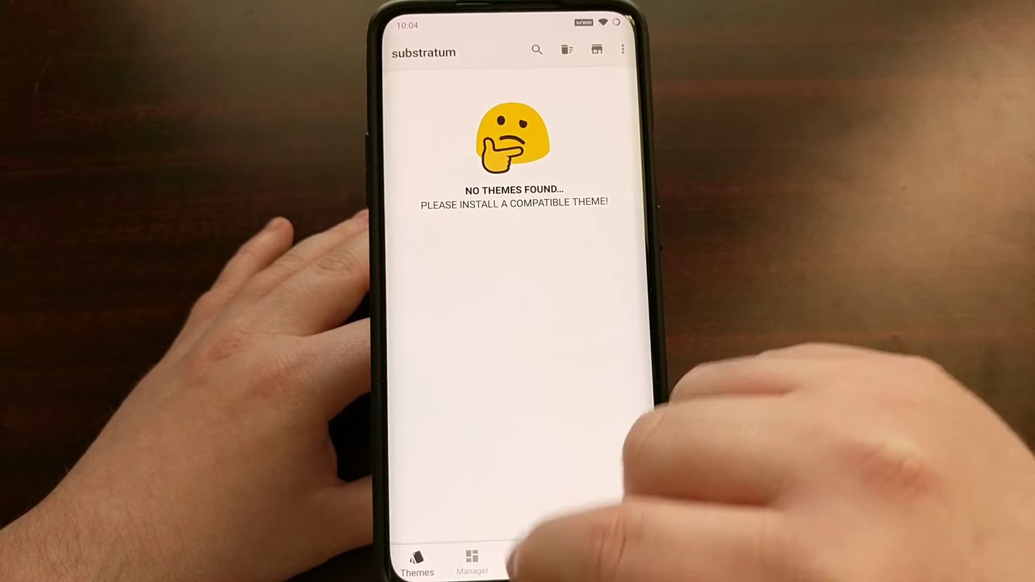
# - Confirm K-Manager's Play Store page via Recents, then briefly reopen Substratum and return home
pyautogui.moveTo(526, 566); pyautogui.dragTo(525, 405)
pyautogui.click(429, 283)
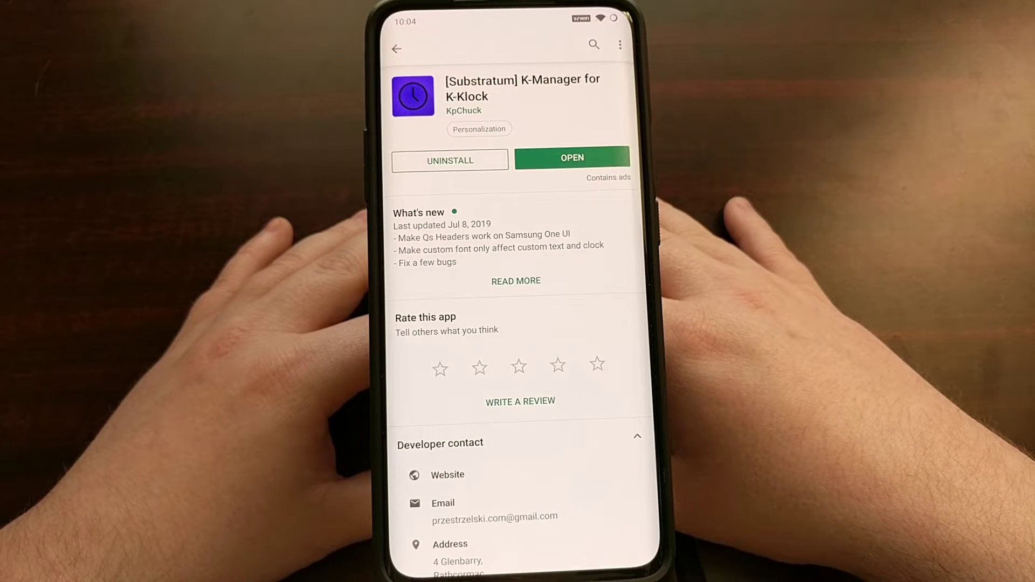
pyautogui.moveTo(567, 558); pyautogui.dragTo(595, 315)
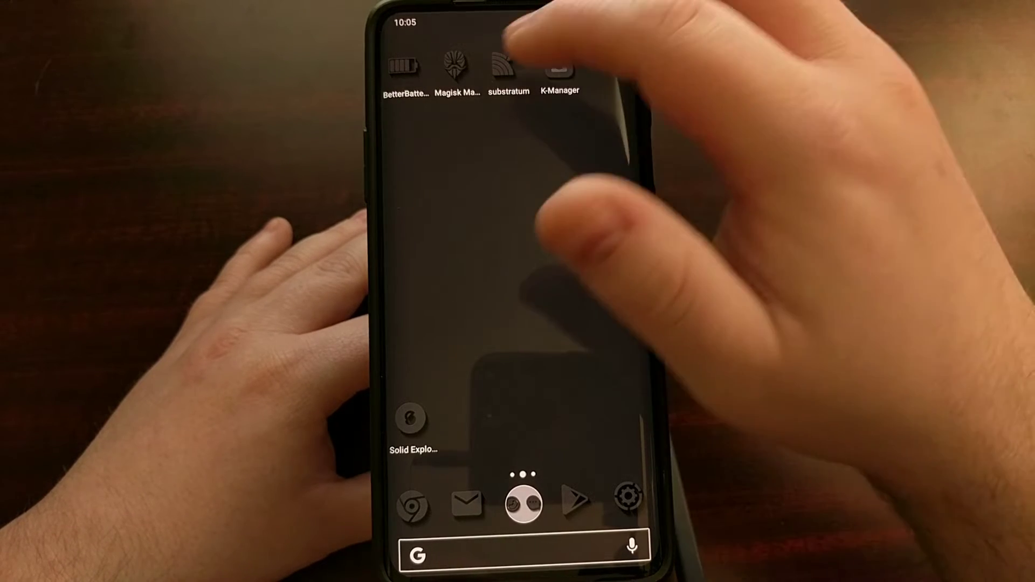
pyautogui.click(509, 65)
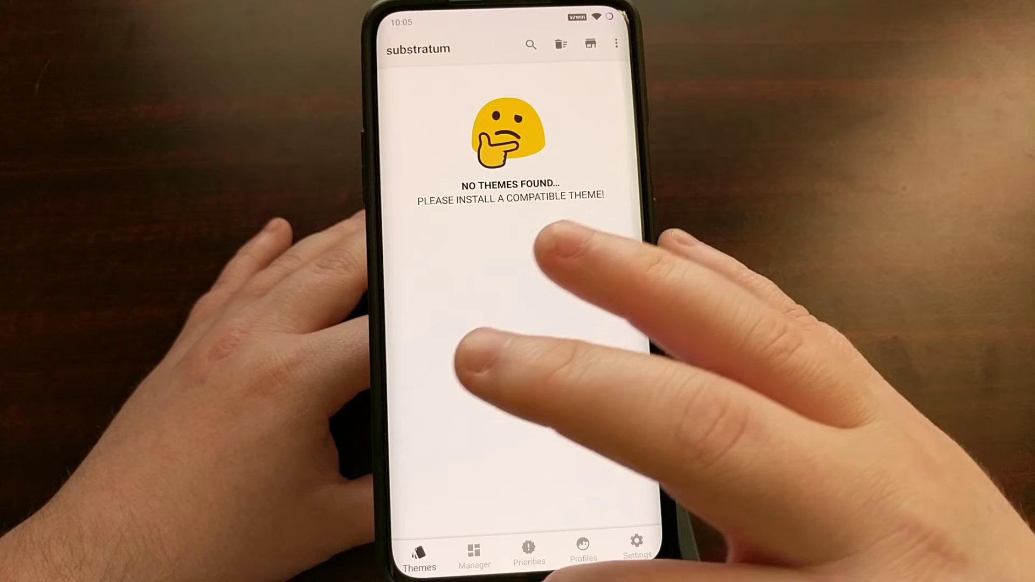
pyautogui.moveTo(526, 567); pyautogui.dragTo(485, 348)
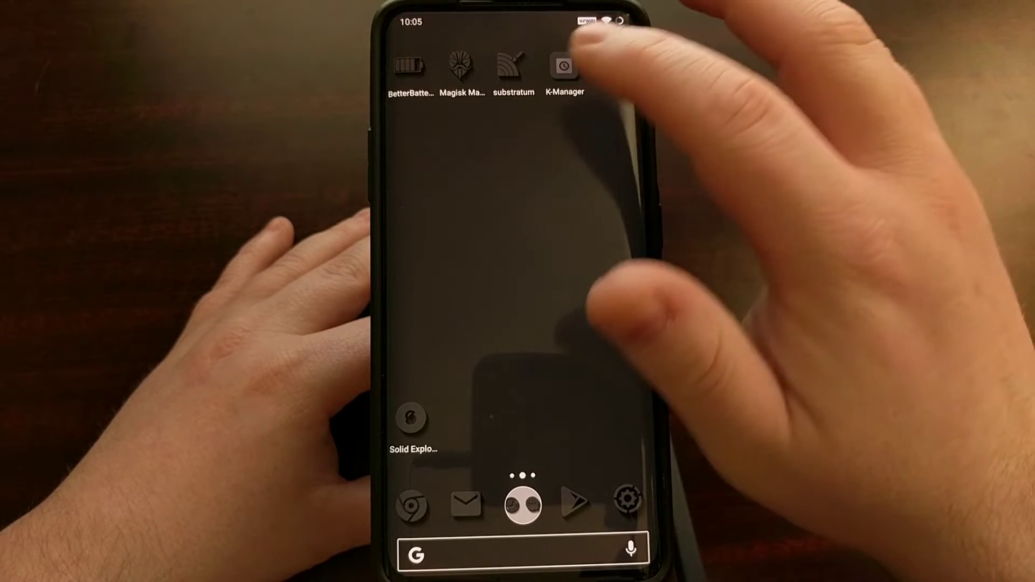
# - Launch K-Manager past the K-Klock intro, granting file access and 'Allow from this source' install permission
pyautogui.click(565, 66)
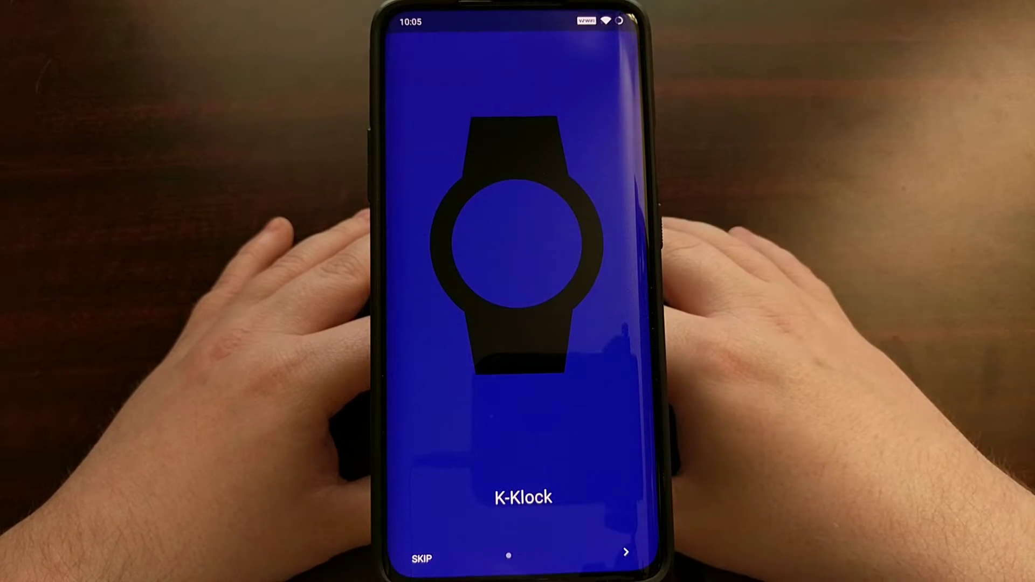
pyautogui.click(422, 559)
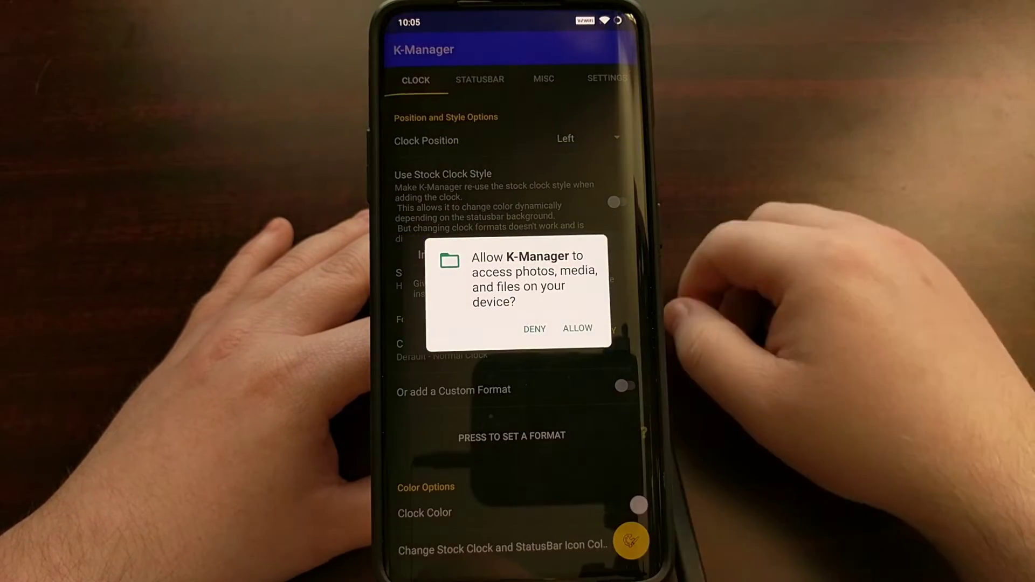
pyautogui.click(578, 328)
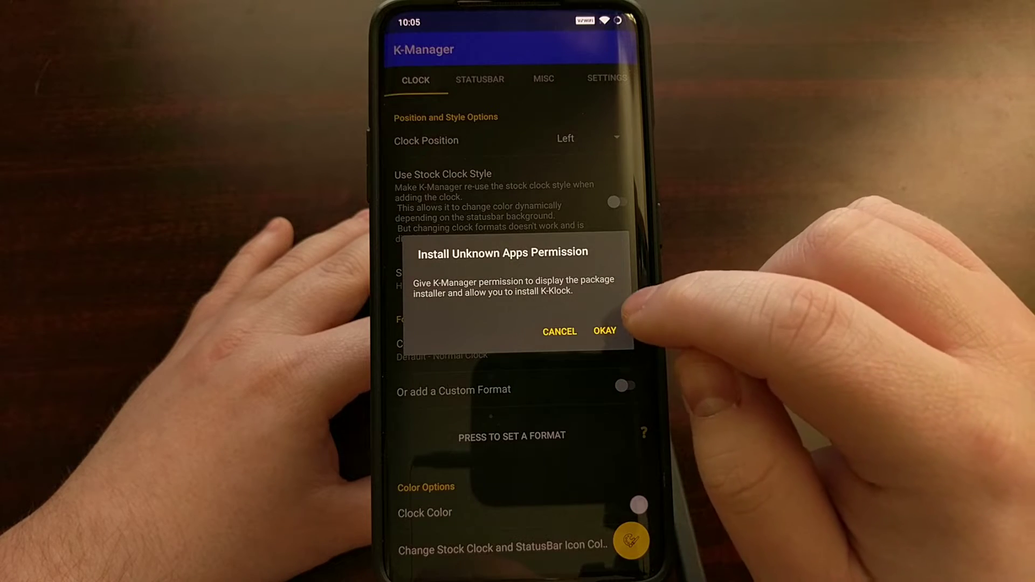
pyautogui.click(602, 332)
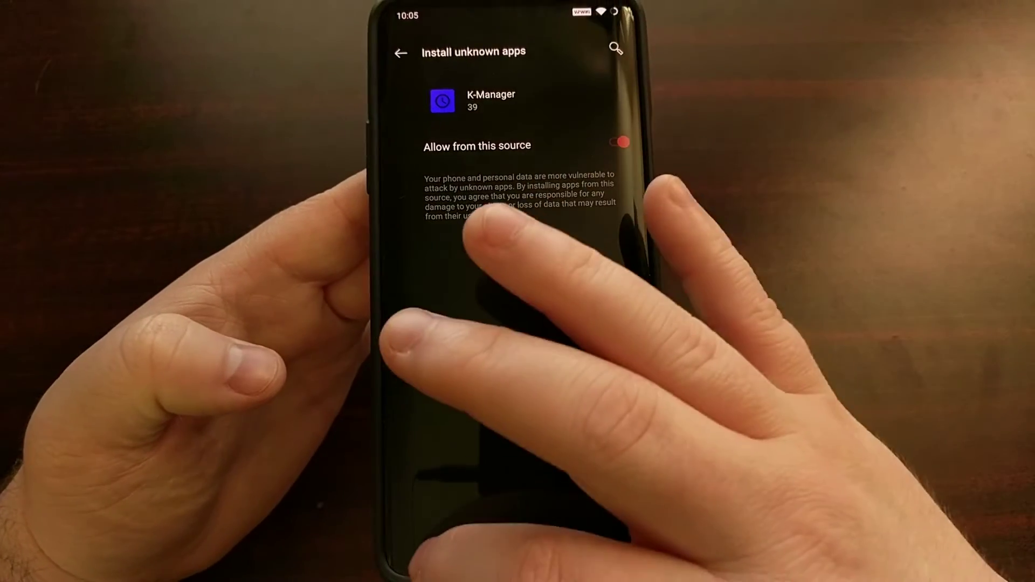
pyautogui.press('Escape')
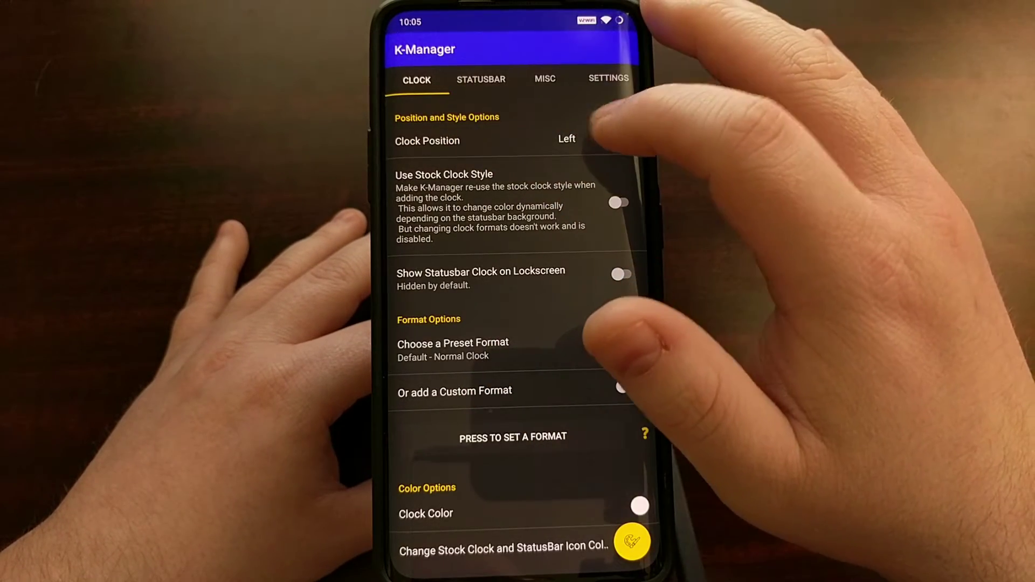
# - Set K-Manager's Clock Position dropdown to Right
pyautogui.click(579, 139)
pyautogui.click(570, 165)
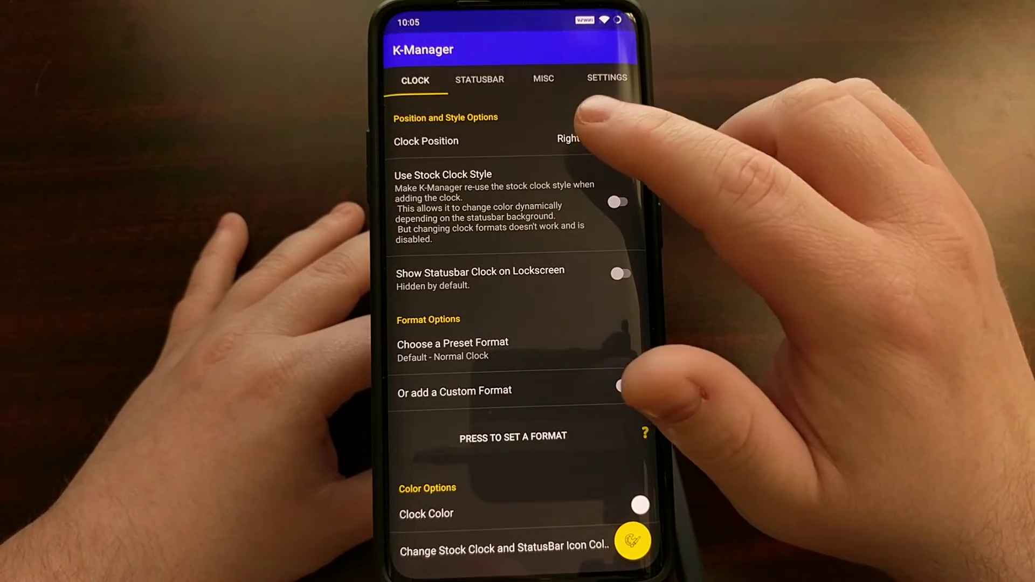
pyautogui.click(578, 139)
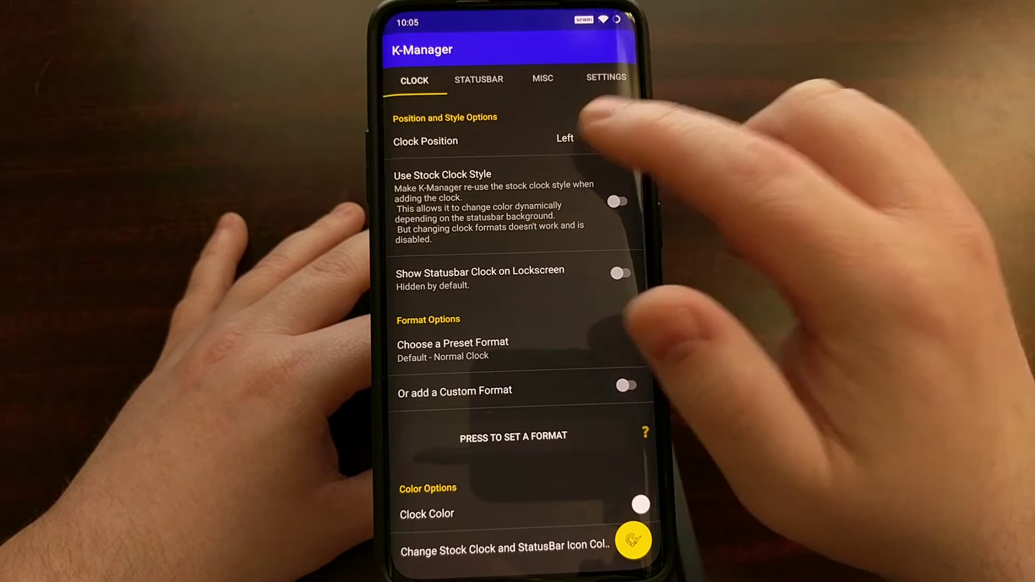
pyautogui.click(578, 139)
pyautogui.click(570, 168)
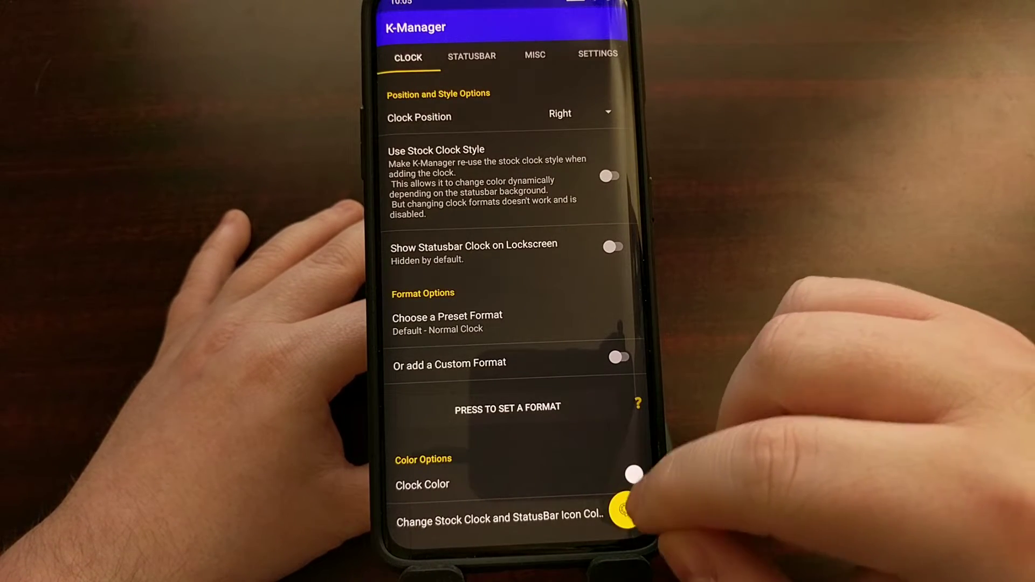
# - Build the K-Klock theme, grant K-Manager superuser rights, and go to the home screen
pyautogui.click(625, 511)
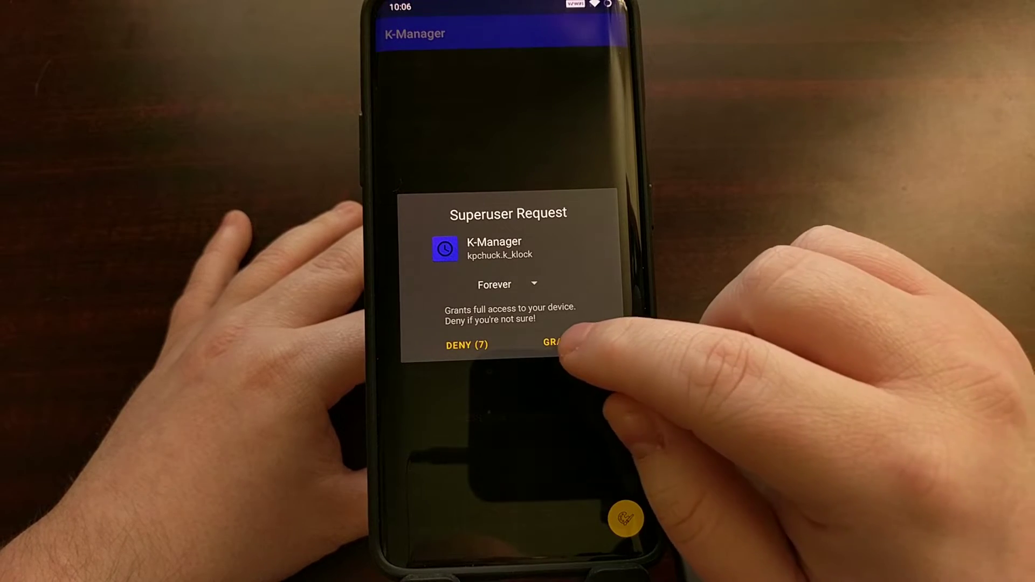
pyautogui.click(558, 342)
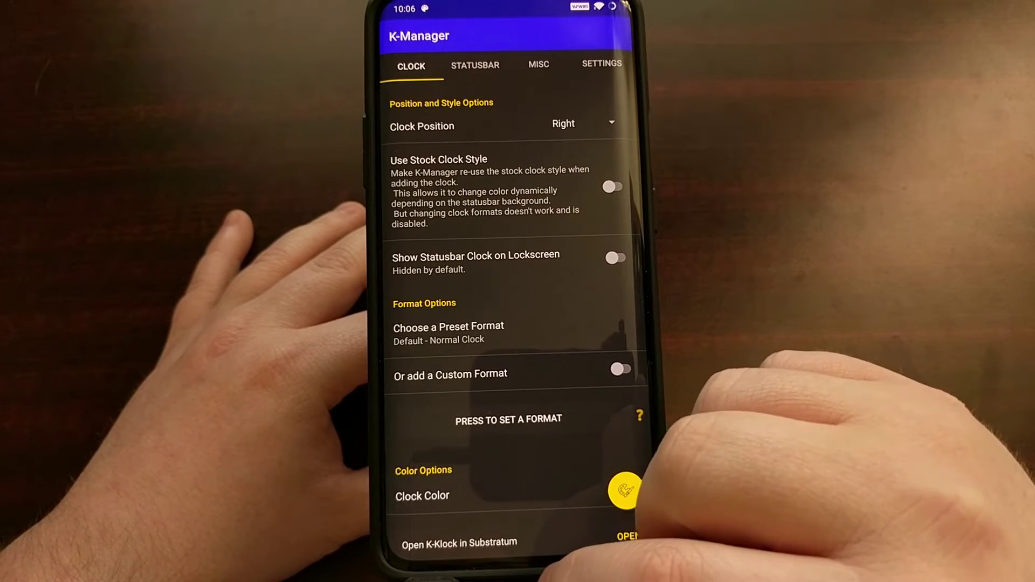
pyautogui.press('Home')
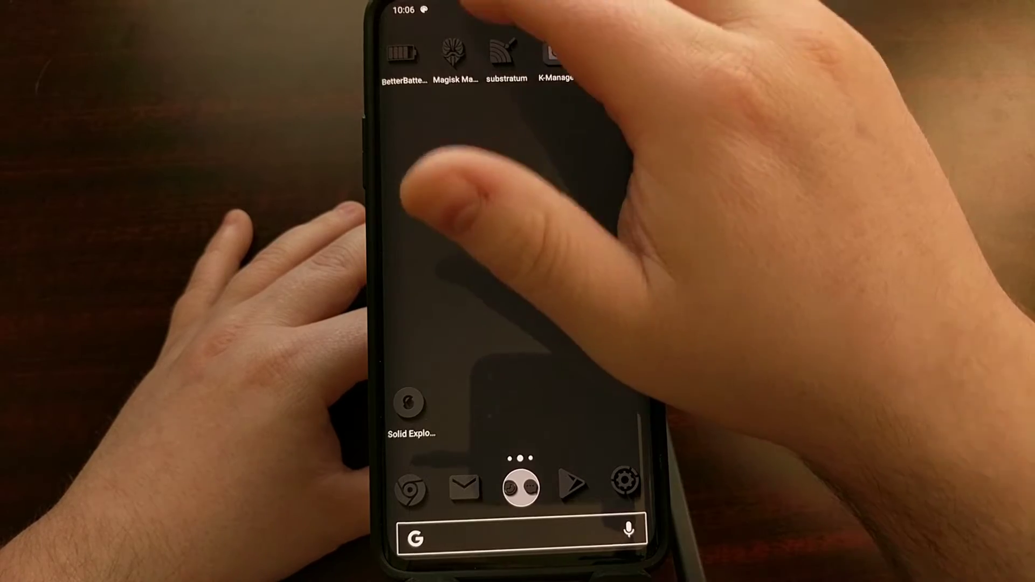
# - Open the K-Klock theme in Substratum and Build & Install its System UI overlay
pyautogui.moveTo(501, 24); pyautogui.dragTo(485, 324)
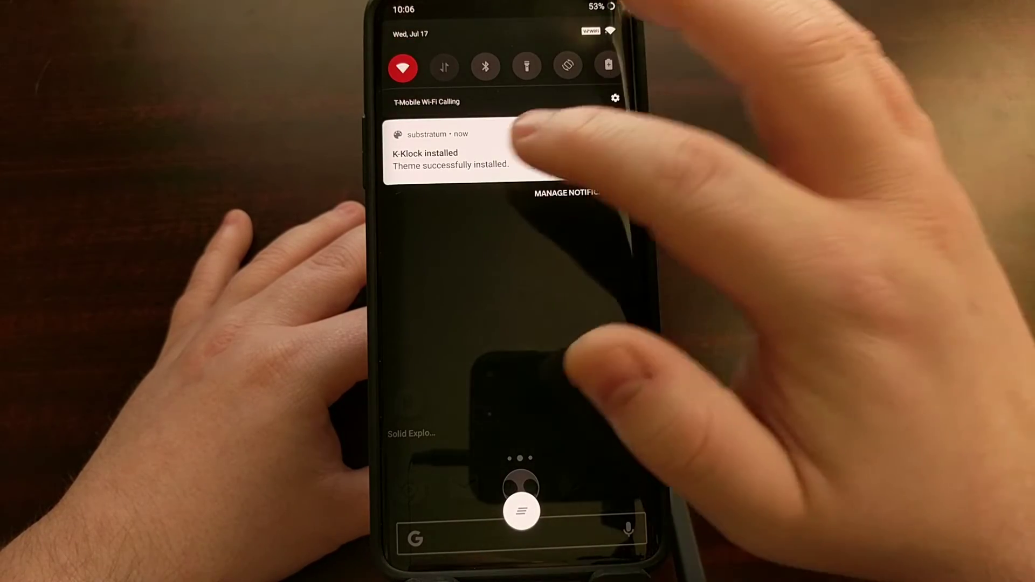
pyautogui.moveTo(534, 154); pyautogui.dragTo(631, 154)
pyautogui.click(513, 48)
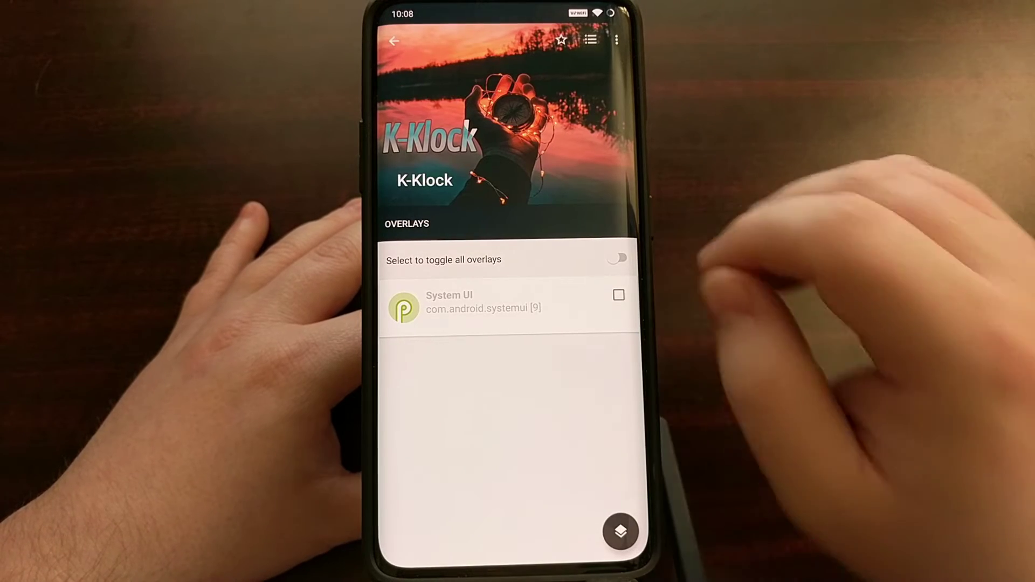
pyautogui.click(617, 294)
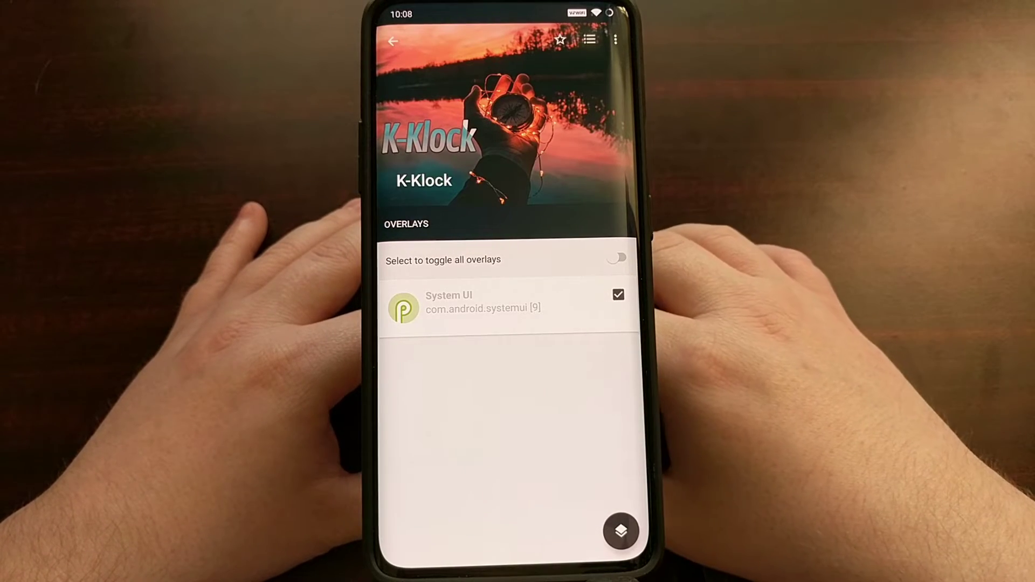
pyautogui.click(620, 529)
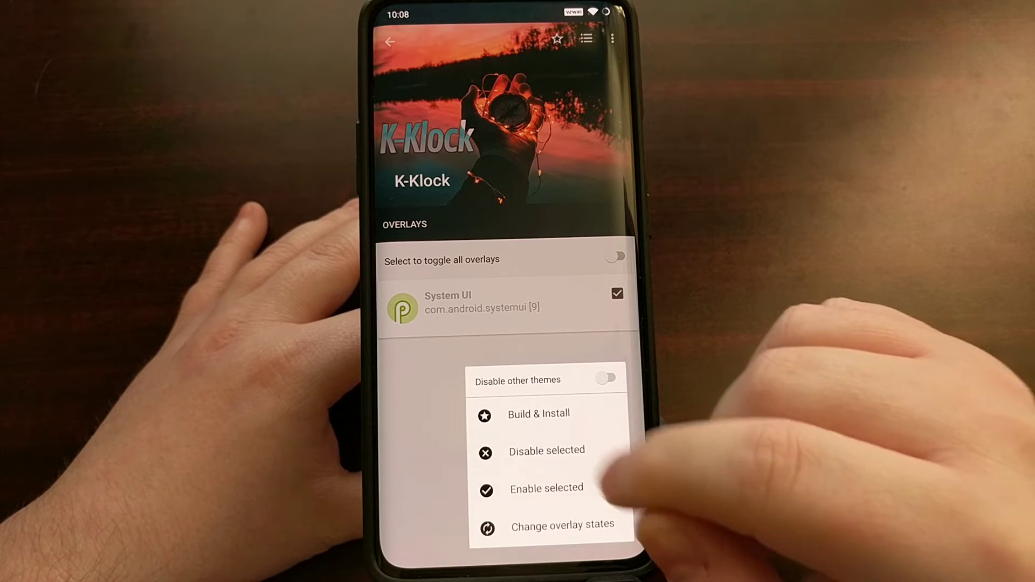
pyautogui.click(525, 415)
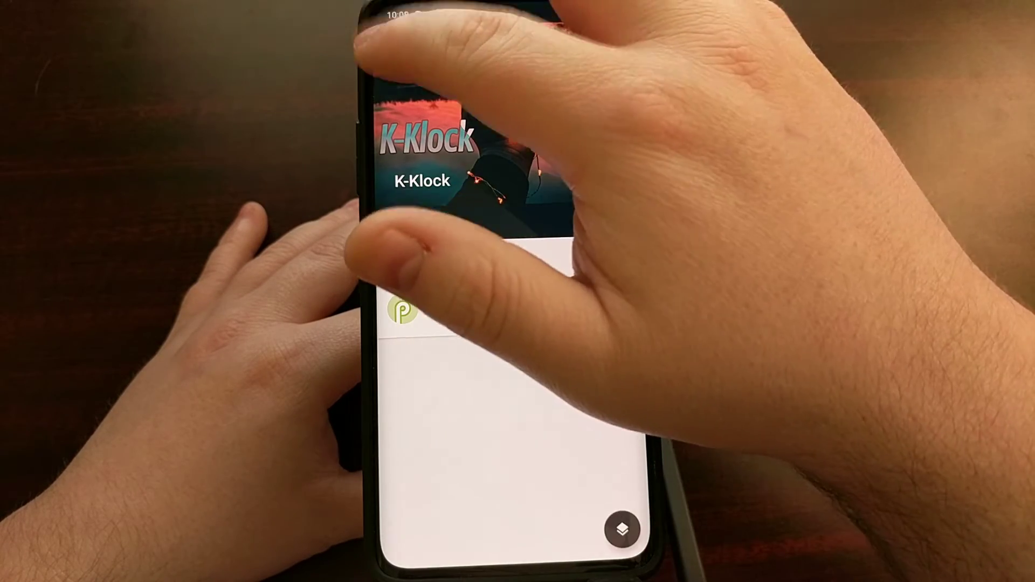
# - Review the installed overlays and notification shade, then restart the phone from the power menu
pyautogui.click(389, 41)
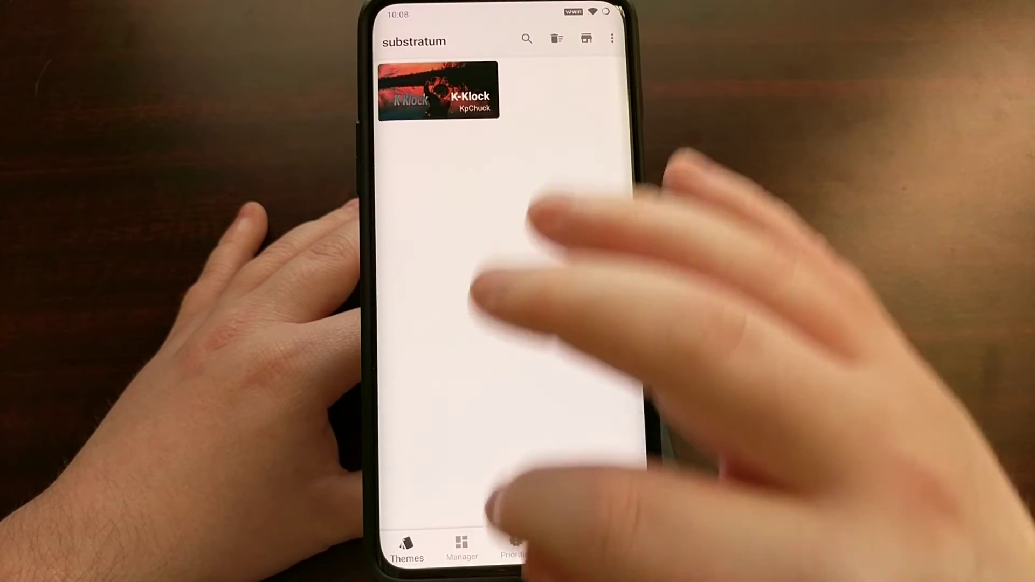
pyautogui.click(461, 546)
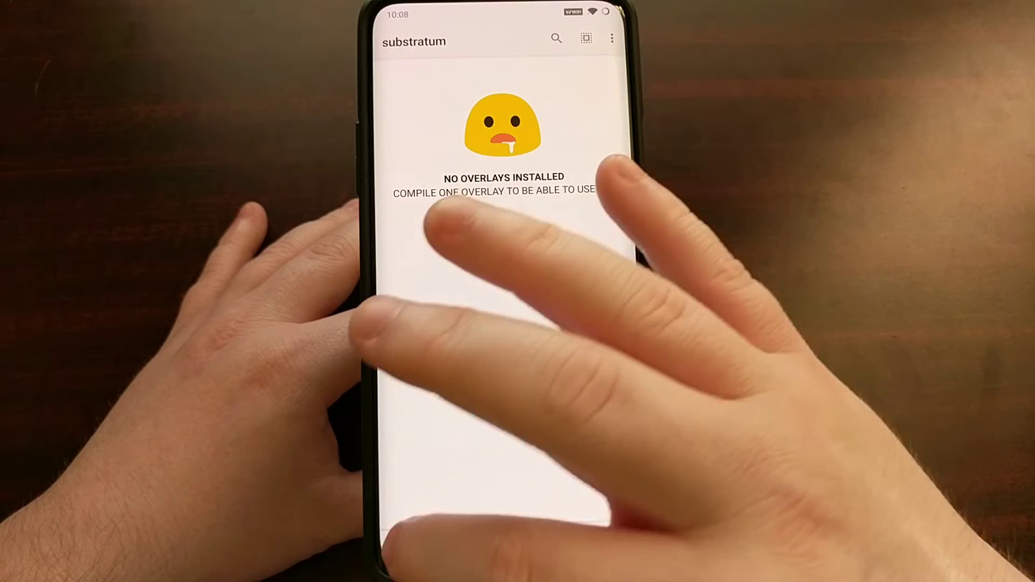
pyautogui.click(407, 549)
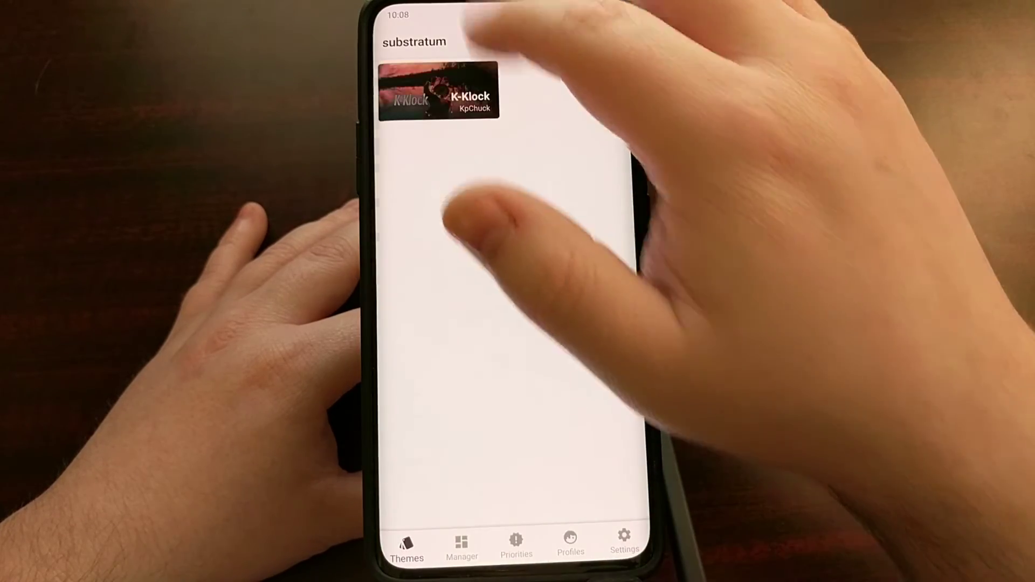
pyautogui.moveTo(518, 16); pyautogui.dragTo(517, 323)
pyautogui.moveTo(517, 405); pyautogui.dragTo(518, 82)
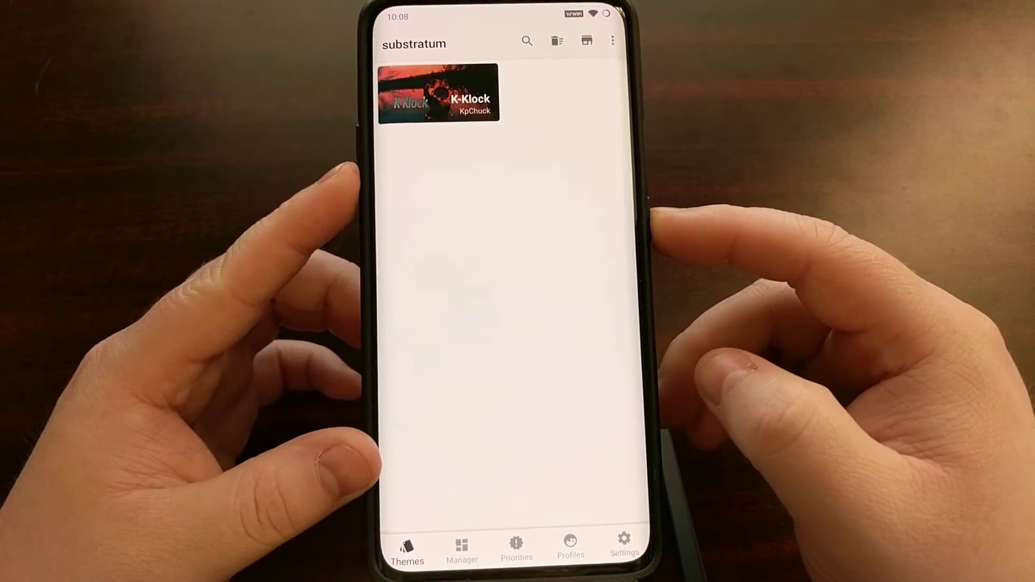
pyautogui.press('XF86PowerOff')
pyautogui.click(593, 142)
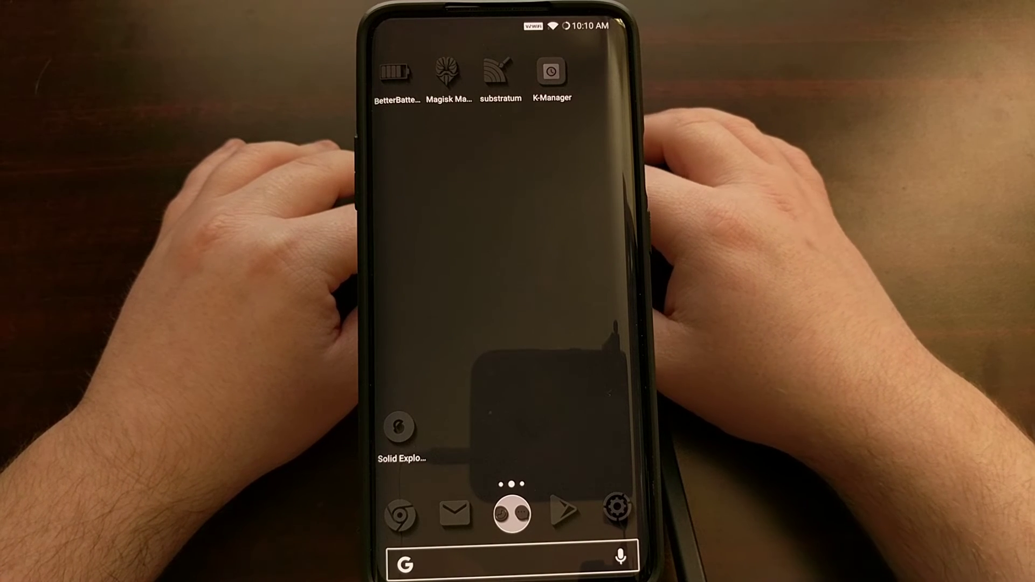
pyautogui.click(553, 73)
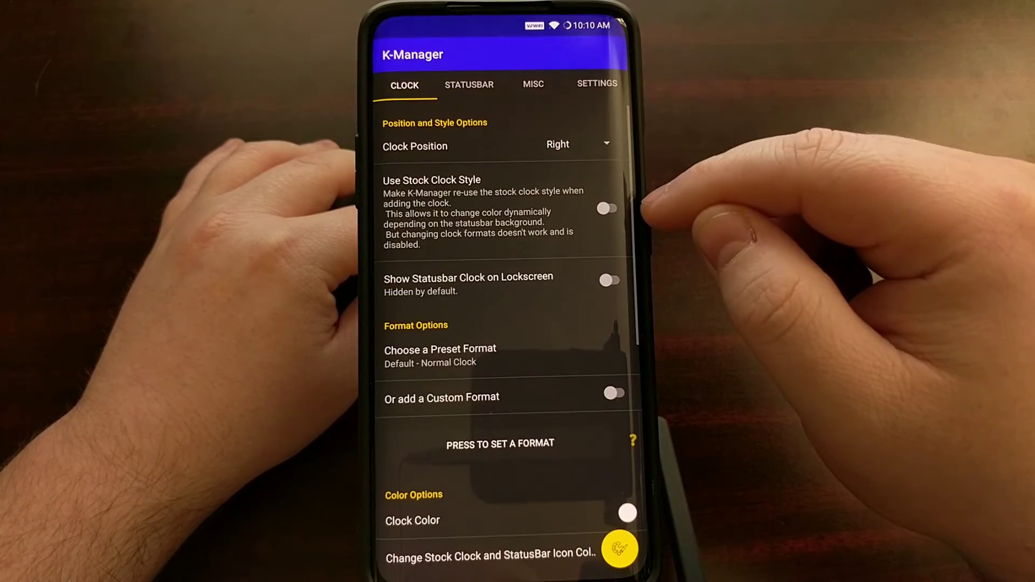
pyautogui.scroll(-2, 502, 340)
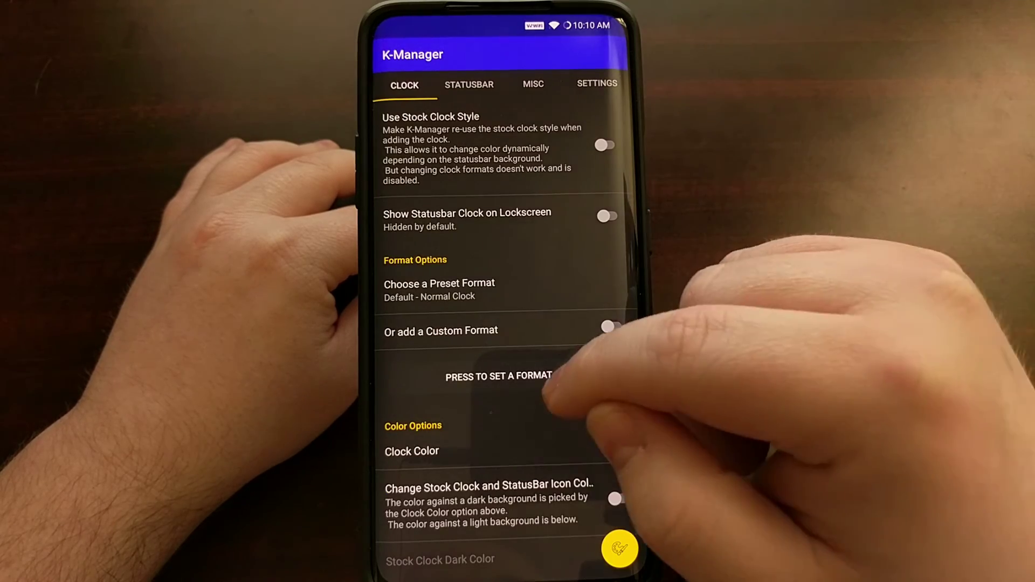
pyautogui.scroll(-5, 502, 324)
pyautogui.scroll(10, 501, 324)
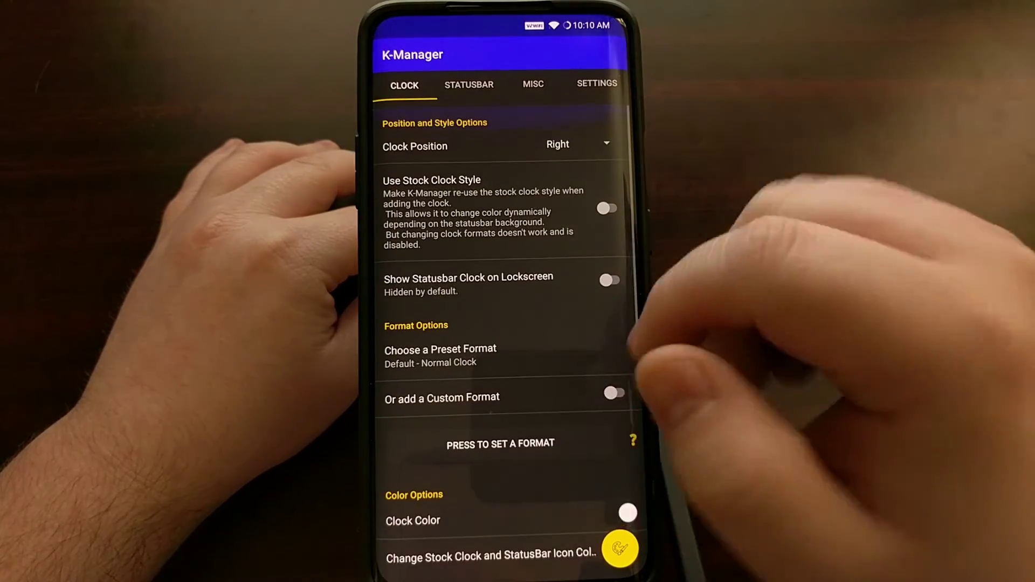
pyautogui.click(468, 86)
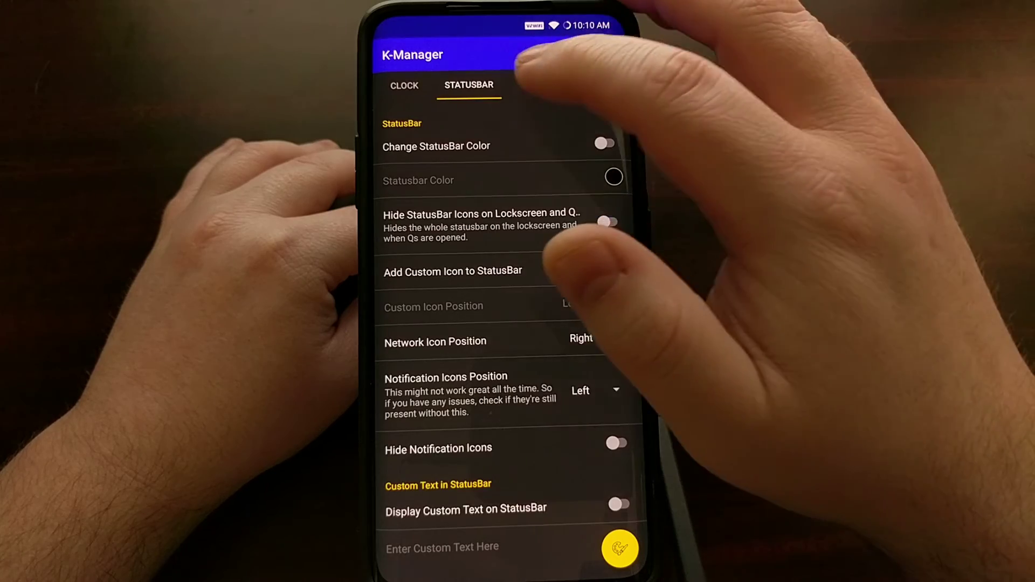
pyautogui.click(532, 84)
pyautogui.click(590, 84)
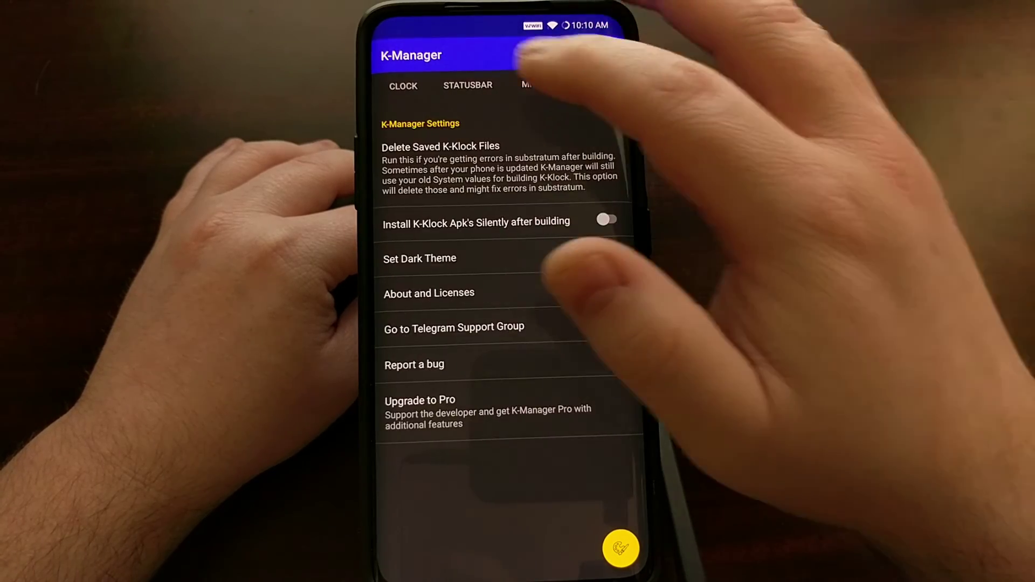
pyautogui.click(532, 84)
pyautogui.click(468, 85)
pyautogui.click(403, 86)
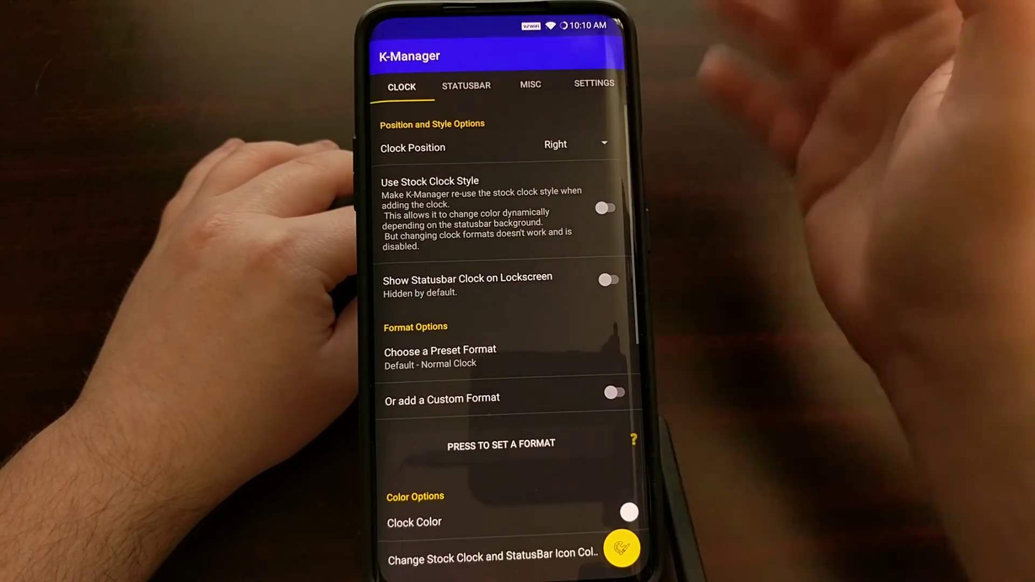
pyautogui.press('Home')
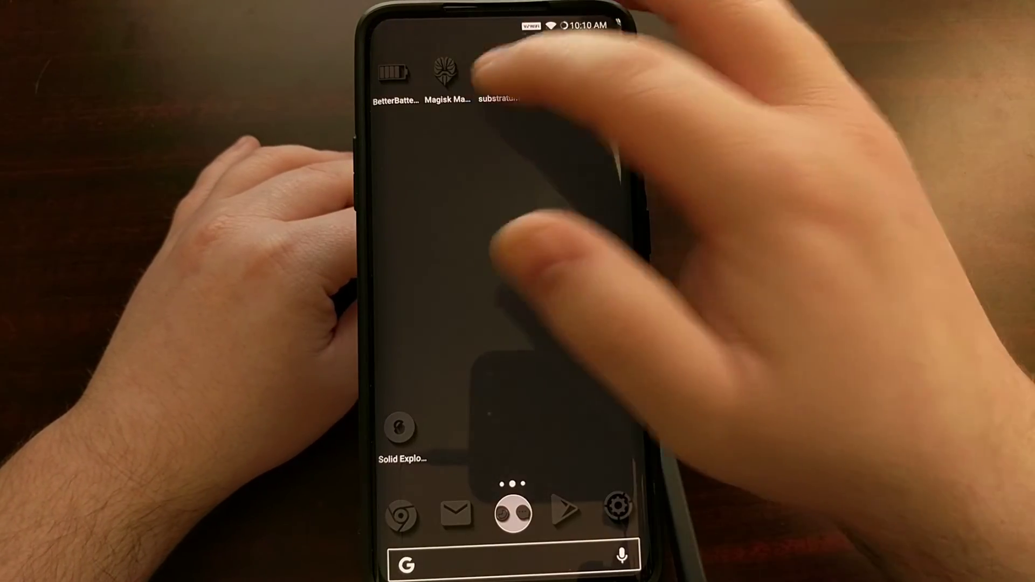
pyautogui.click(496, 73)
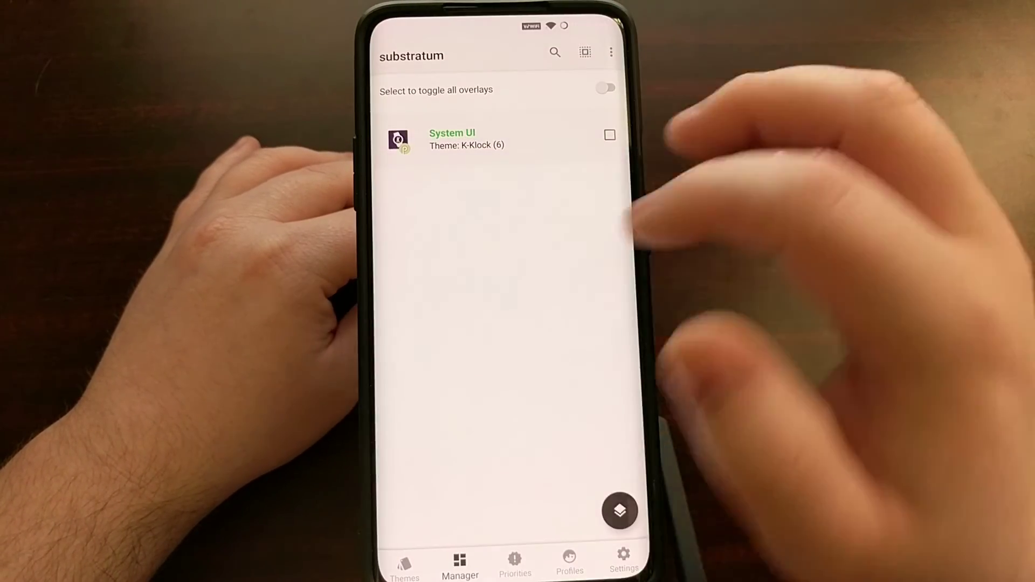
pyautogui.click(405, 566)
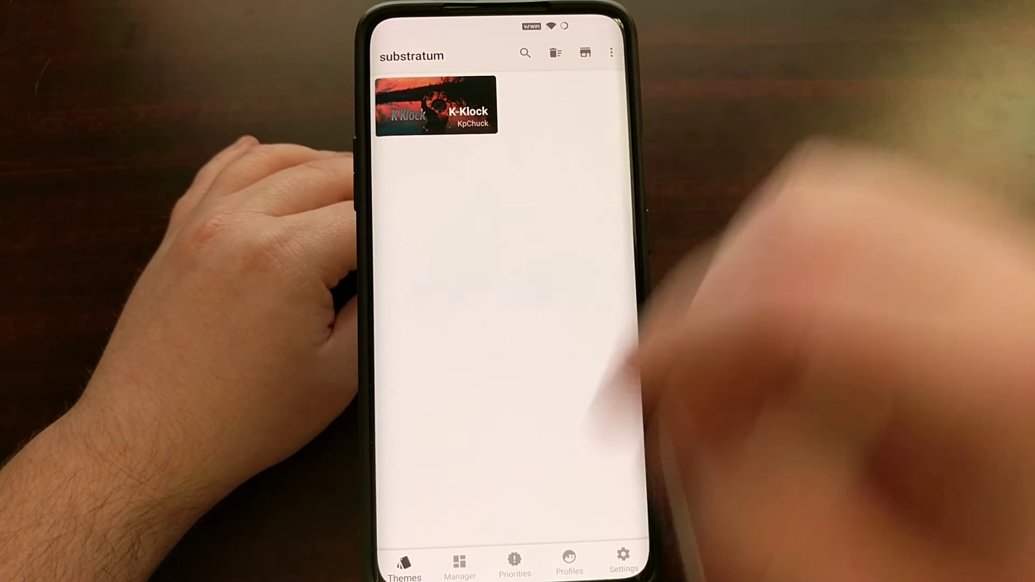
pyautogui.click(509, 571)
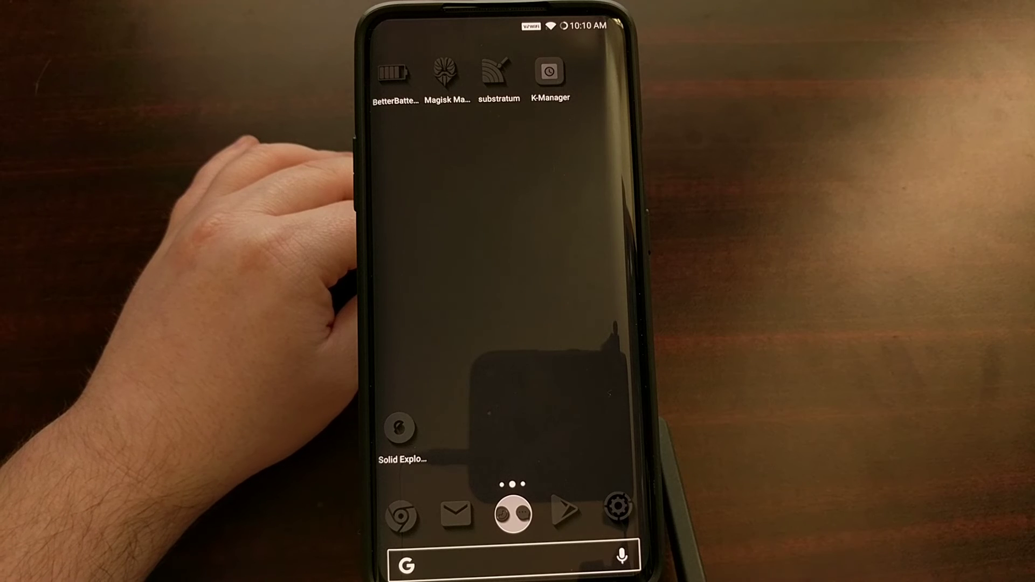